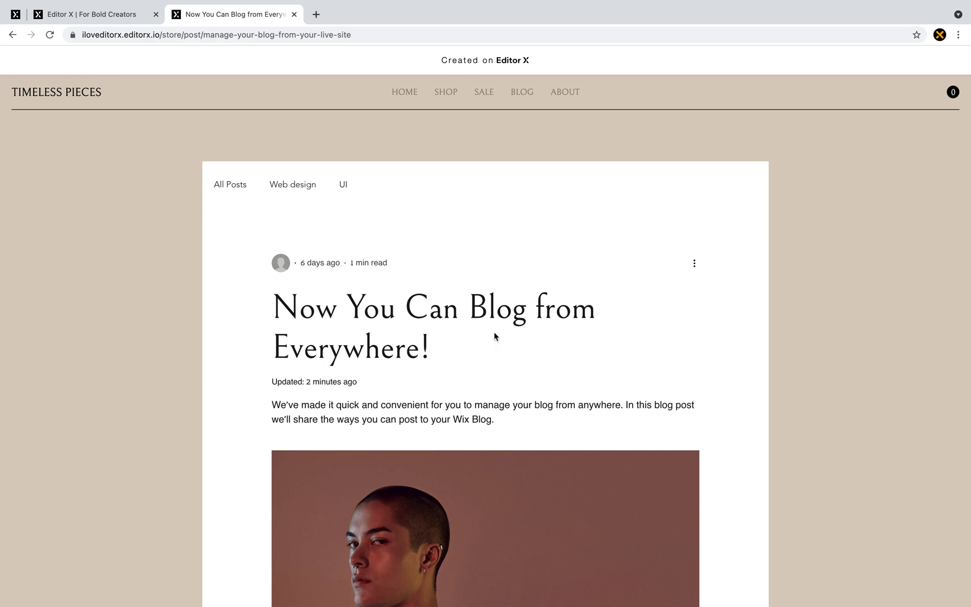
scroll(434, 347, down, 2)
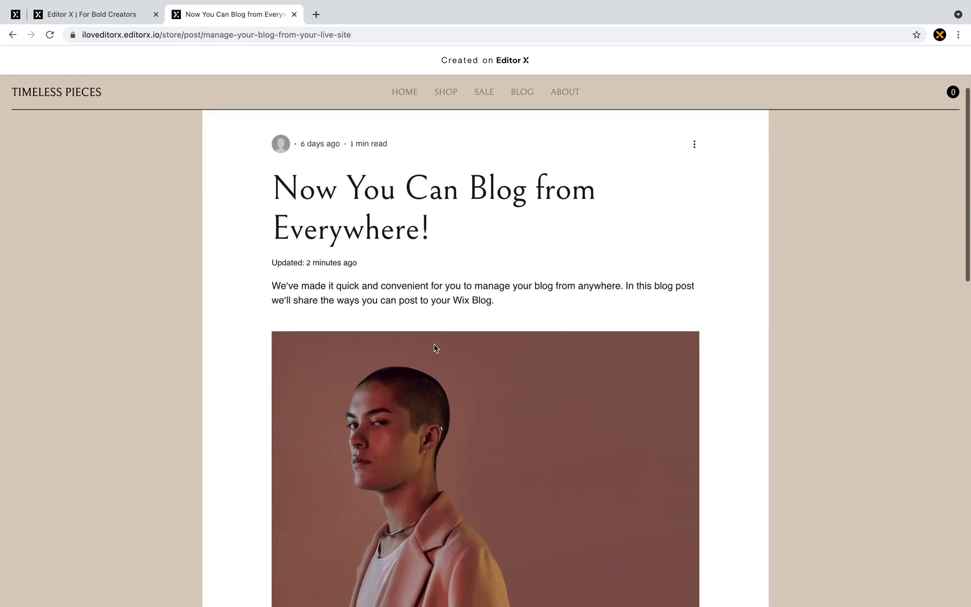
scroll(434, 347, up, 2)
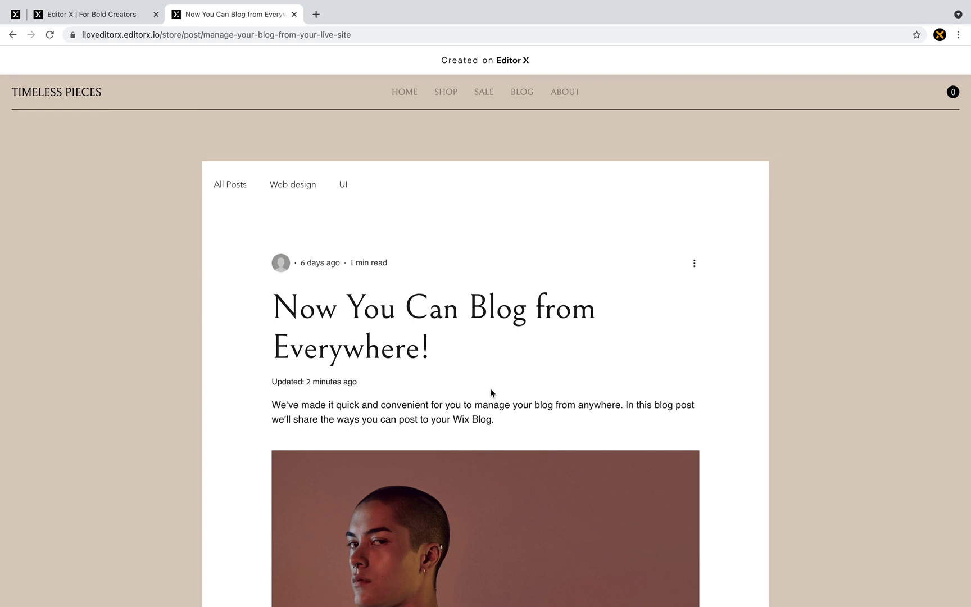
scroll(490, 393, down, 5)
scroll(491, 393, down, 3)
scroll(490, 393, down, 1)
scroll(491, 393, down, 1)
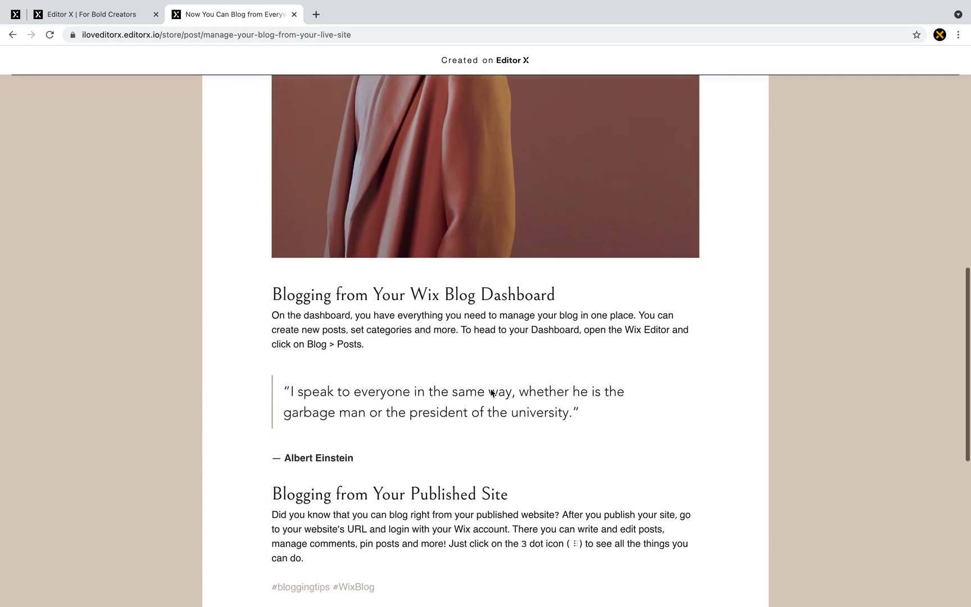
scroll(491, 393, down, 1)
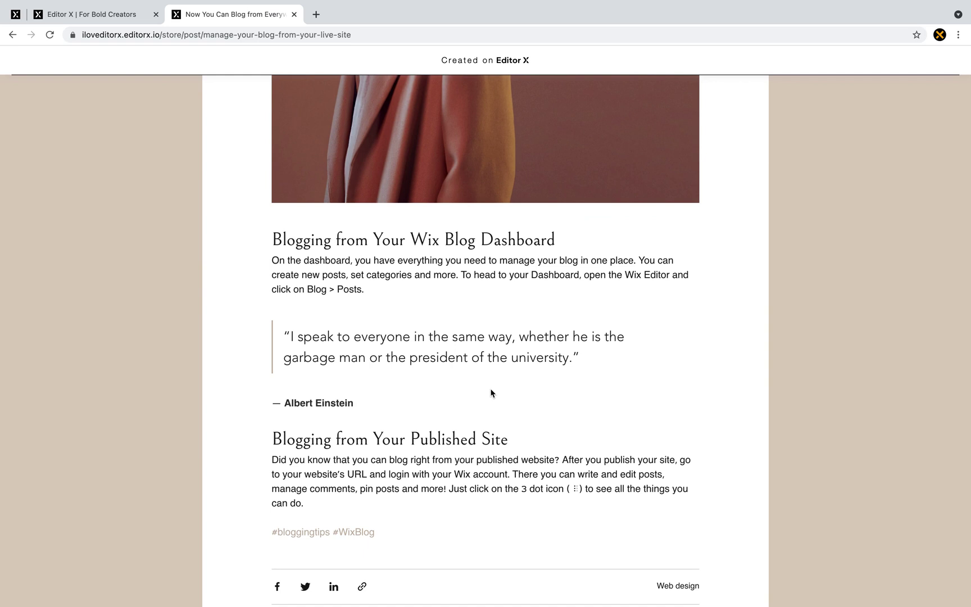
scroll(377, 292, up, 5)
scroll(377, 292, up, 2)
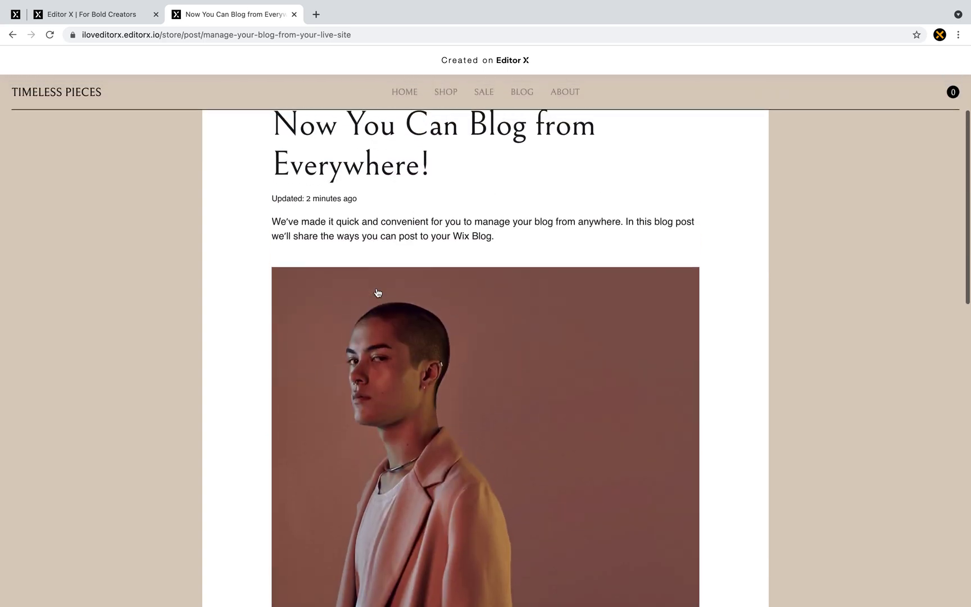
scroll(377, 293, up, 3)
scroll(377, 291, down, 1)
scroll(377, 292, down, 5)
scroll(377, 292, down, 2)
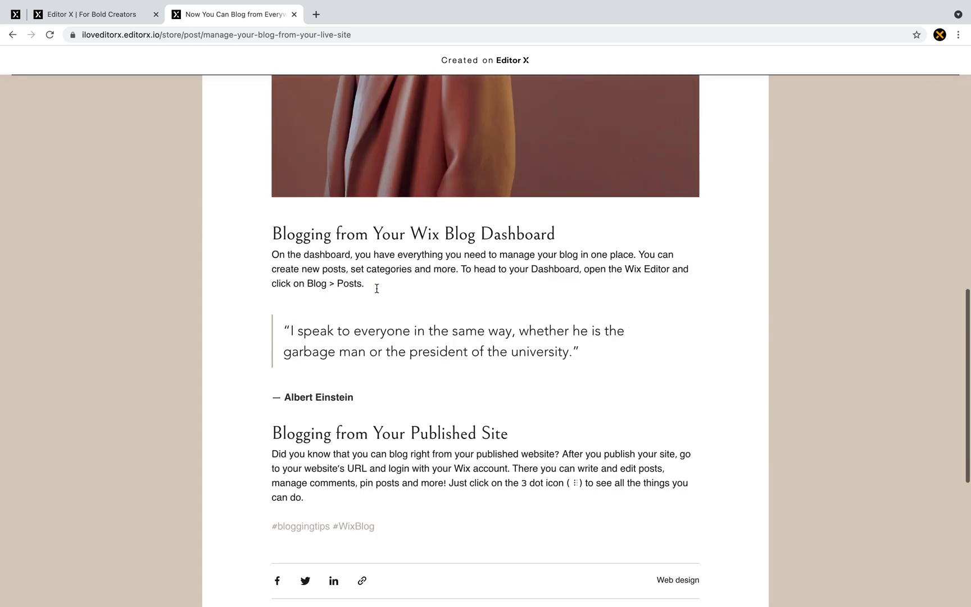
scroll(377, 292, down, 4)
scroll(377, 292, up, 1)
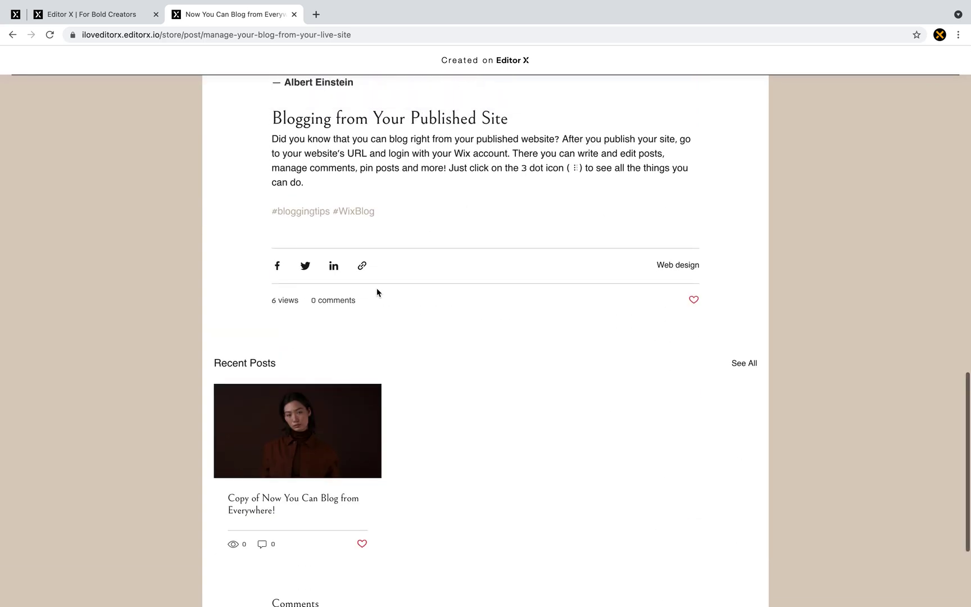
Step: Try tweeting the whole post, then tweet the highlighted Einstein quote, discard both drafts and return
click(305, 266)
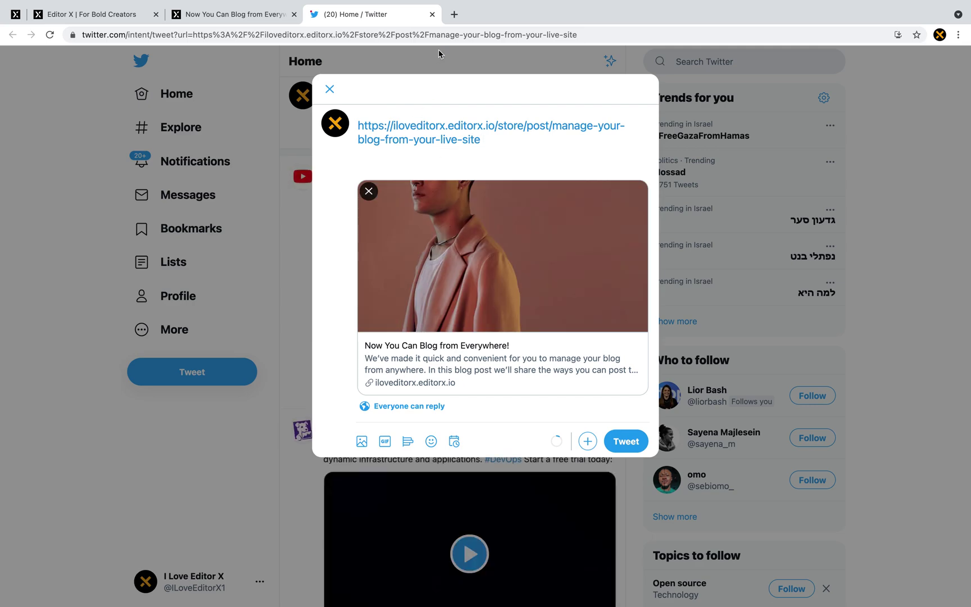
click(431, 15)
scroll(425, 390, up, 7)
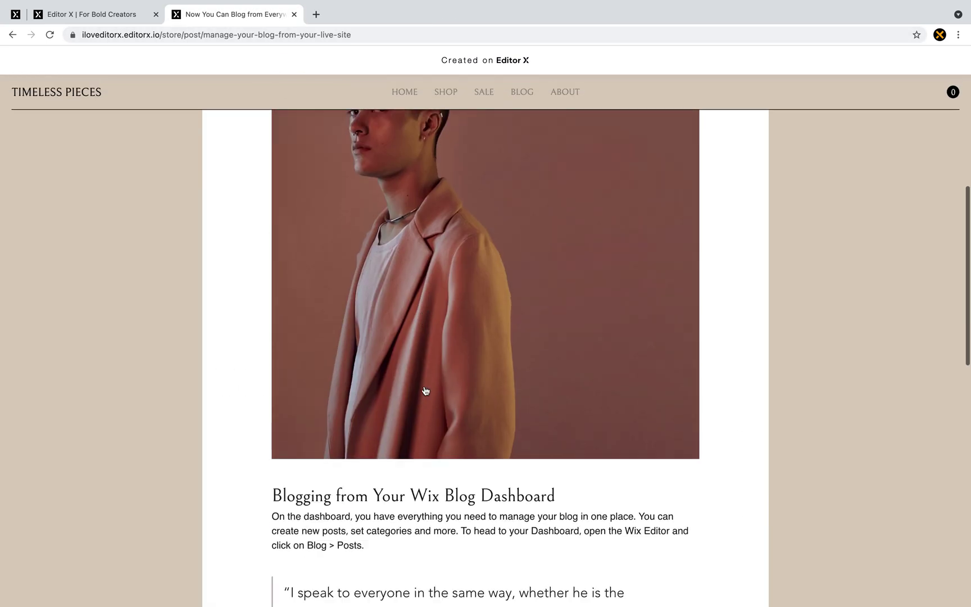
scroll(425, 390, down, 3)
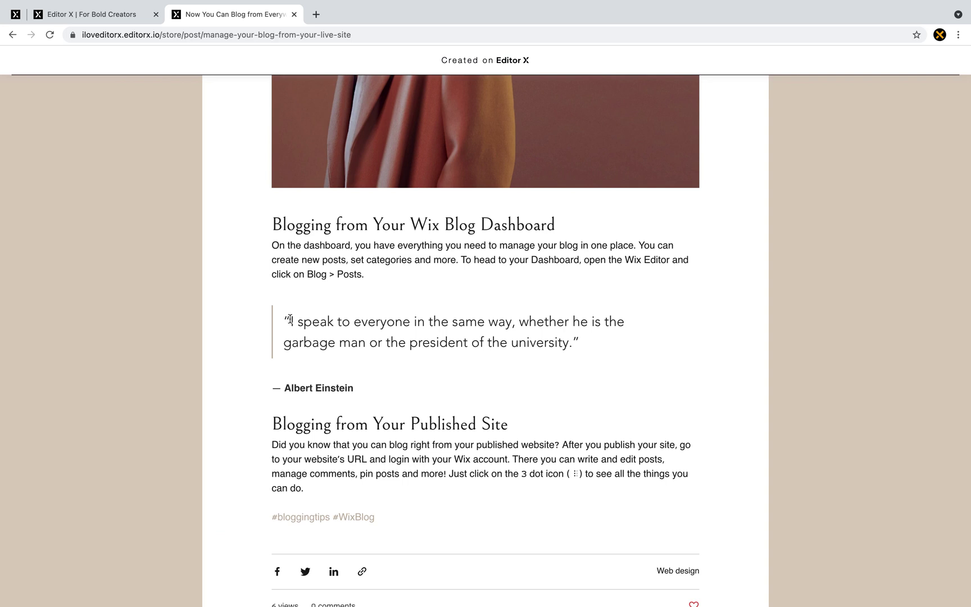
drag(290, 320, 364, 395)
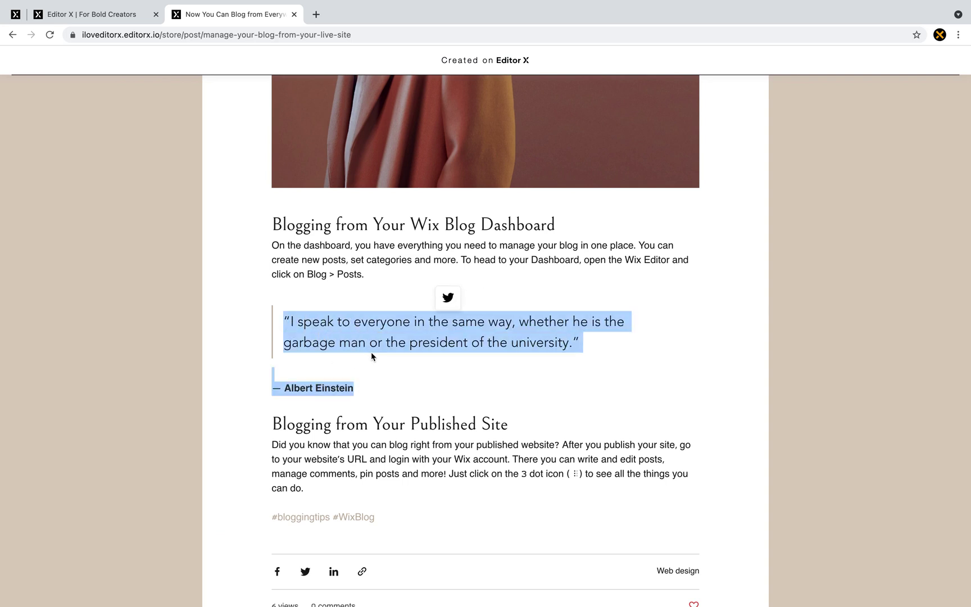
click(449, 303)
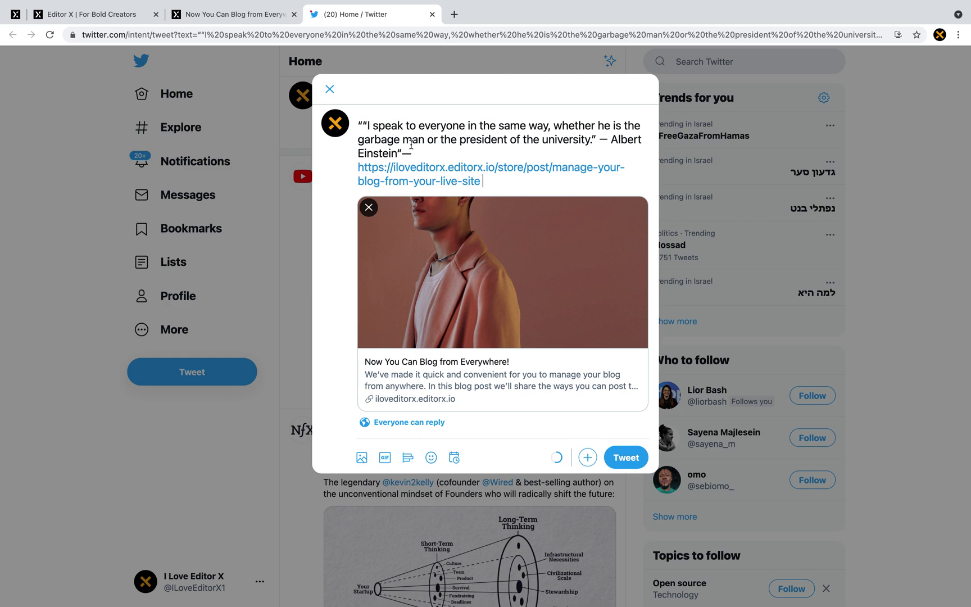
click(329, 89)
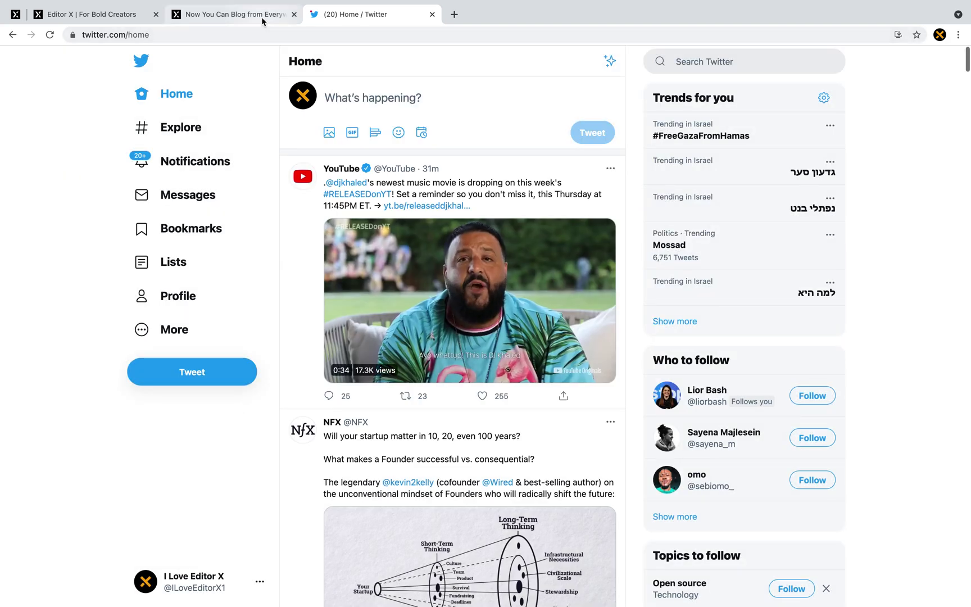
click(263, 20)
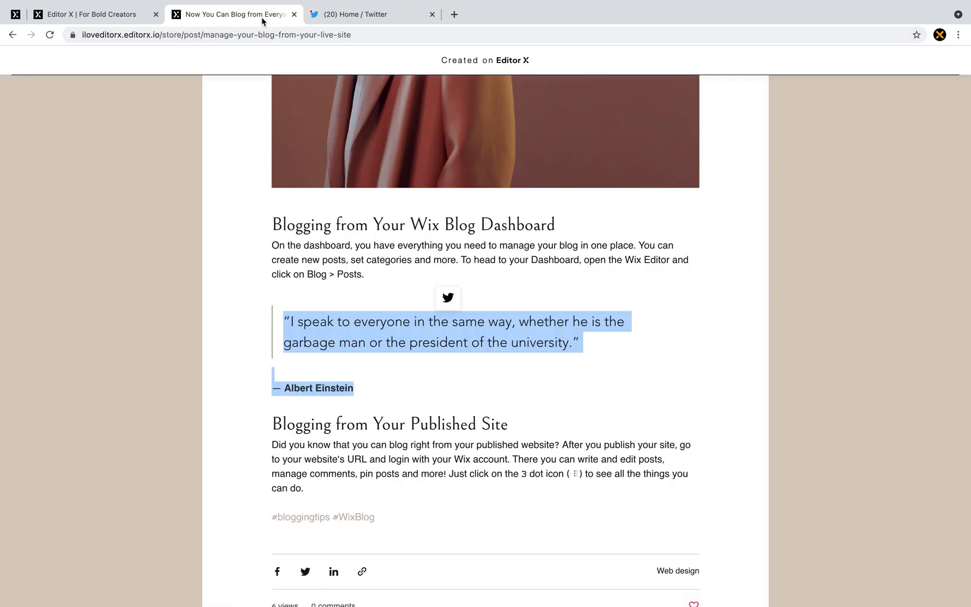
click(146, 19)
Step: Bring up the blog post's Display > Social Sharing settings
click(583, 188)
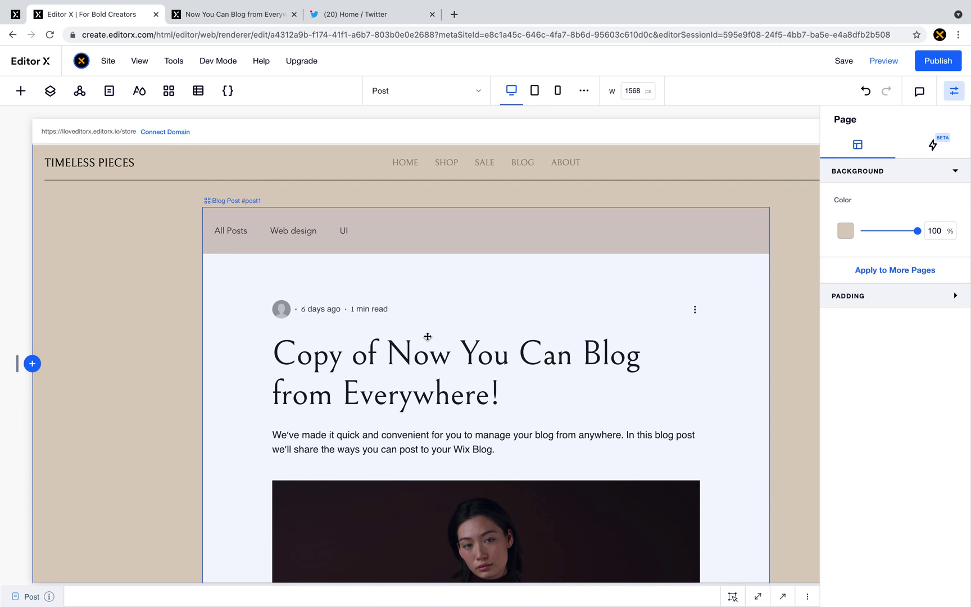
click(387, 301)
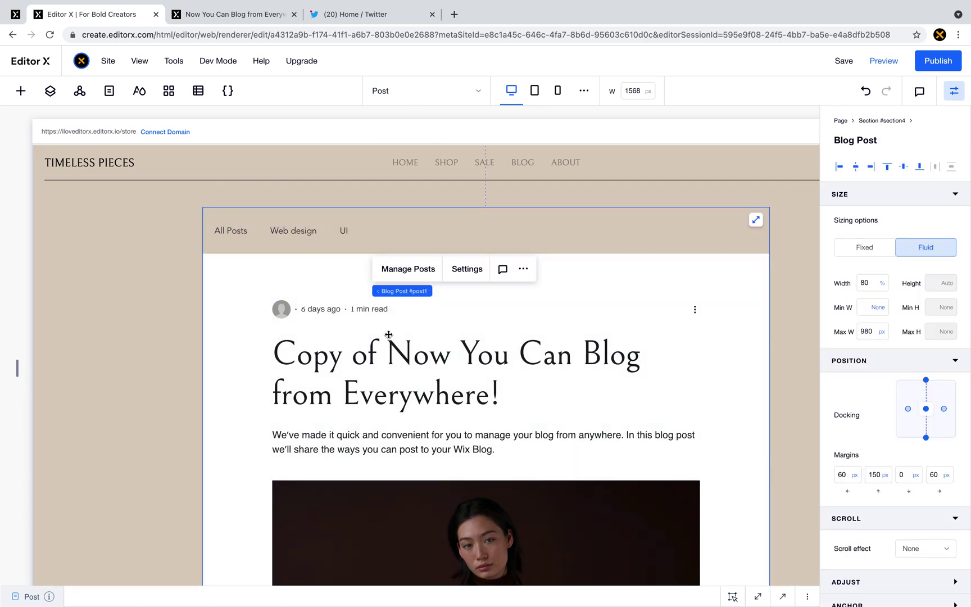
click(467, 268)
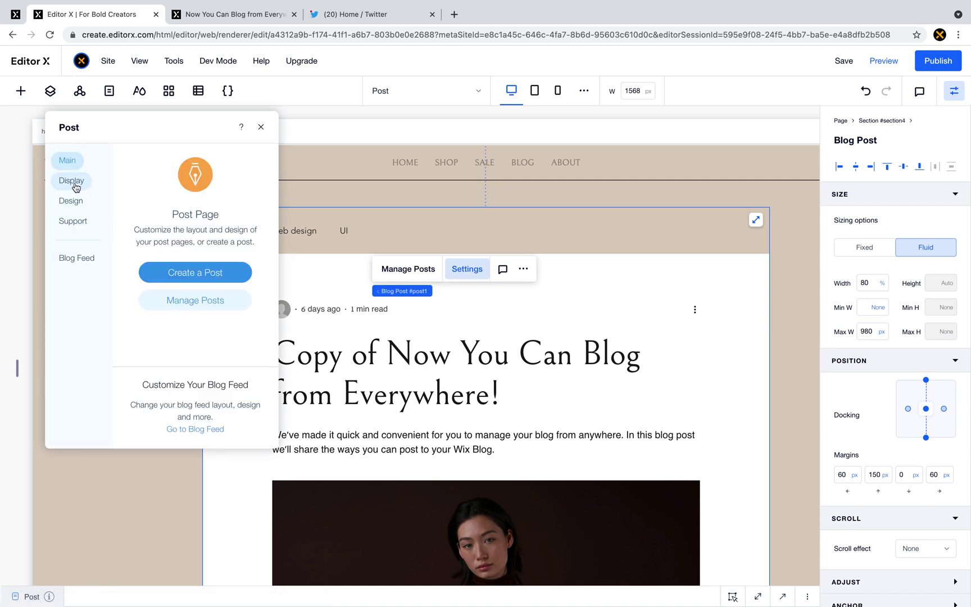
click(75, 188)
scroll(182, 304, down, 3)
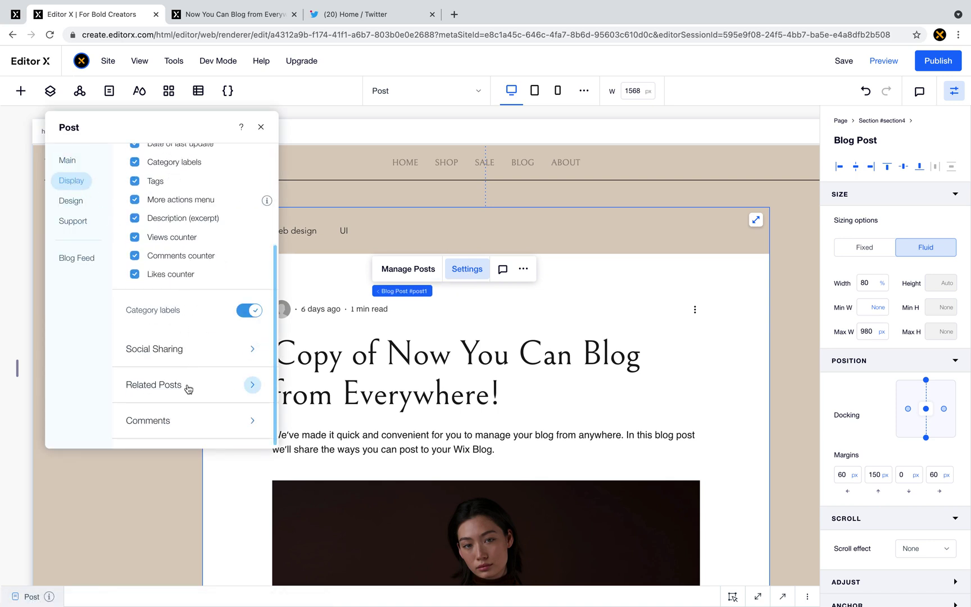
click(188, 353)
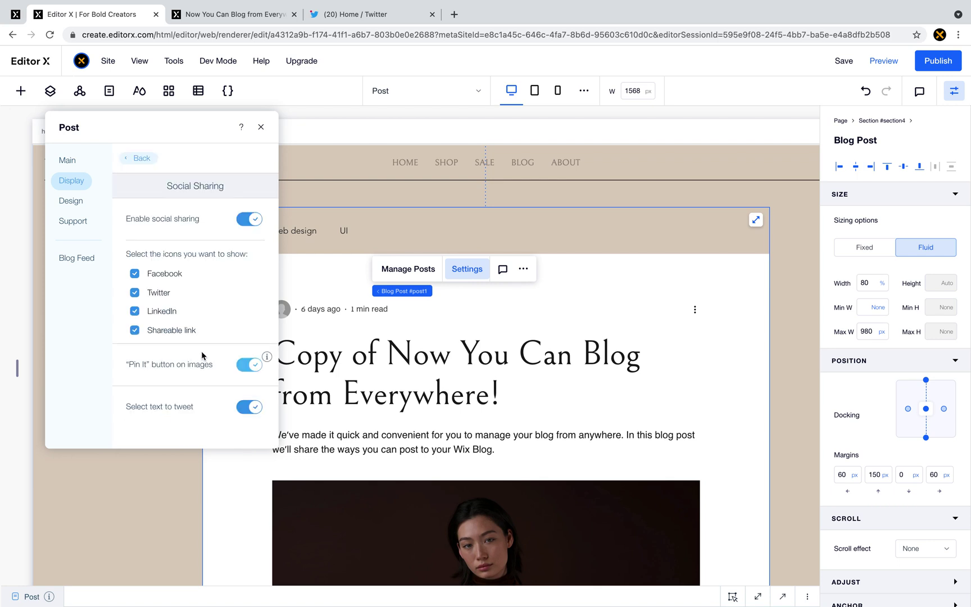
Step: Turn 'Select text to tweet' off and back on, leaving it enabled, and close settings
click(252, 410)
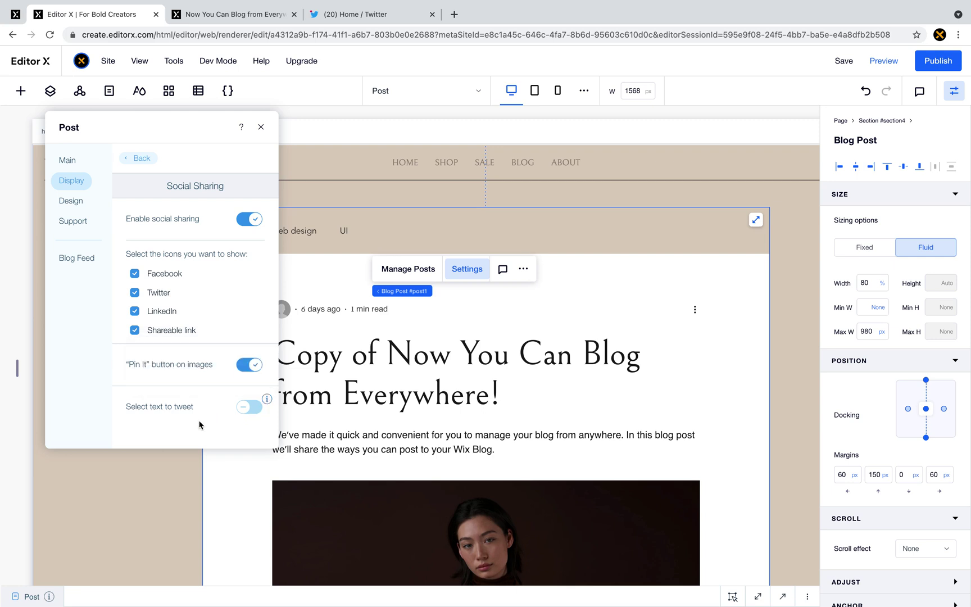
click(248, 408)
click(263, 126)
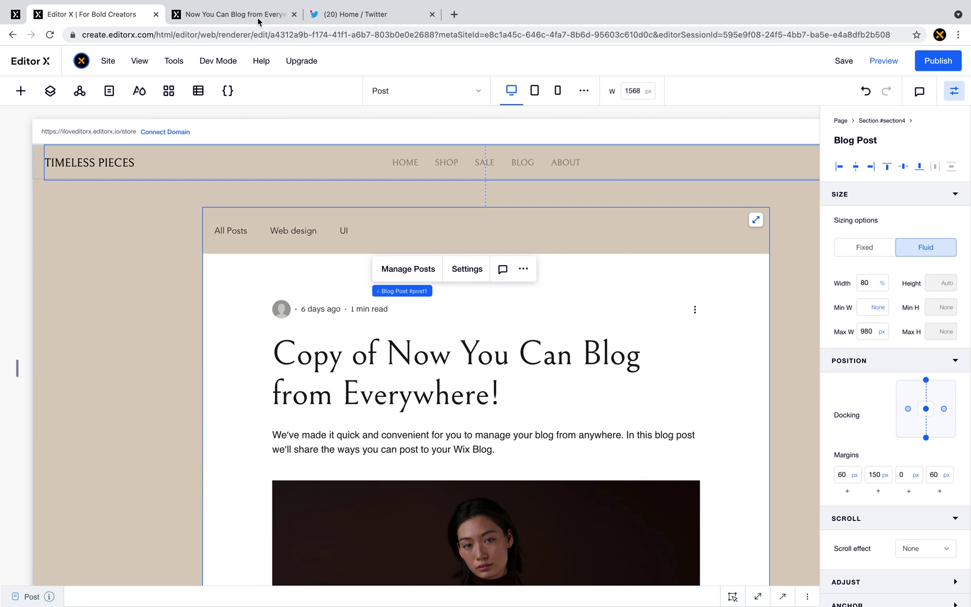
Step: Tweet the highlighted Einstein quote from the live post, then return to the Editor X tab
click(235, 14)
click(448, 298)
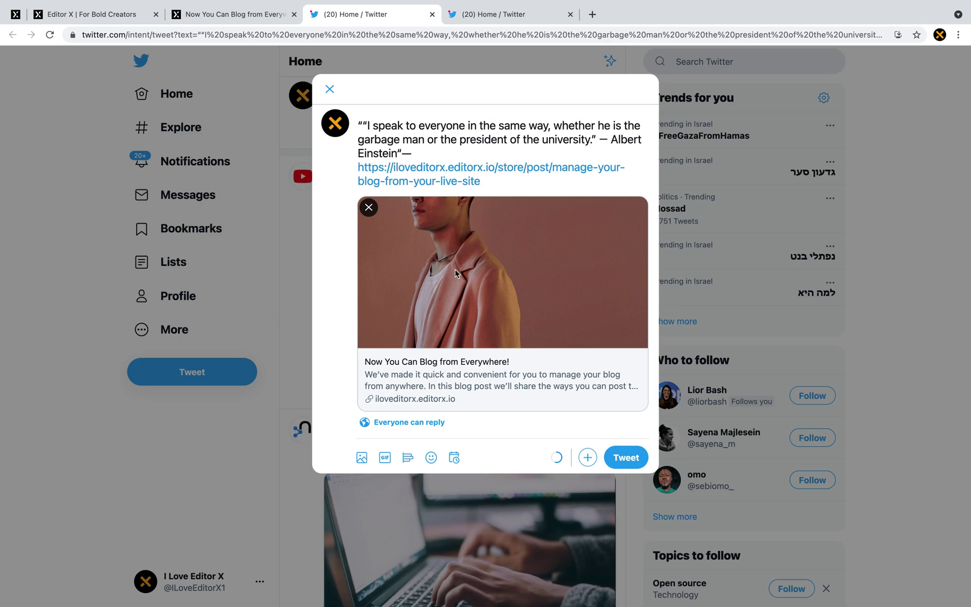
click(148, 14)
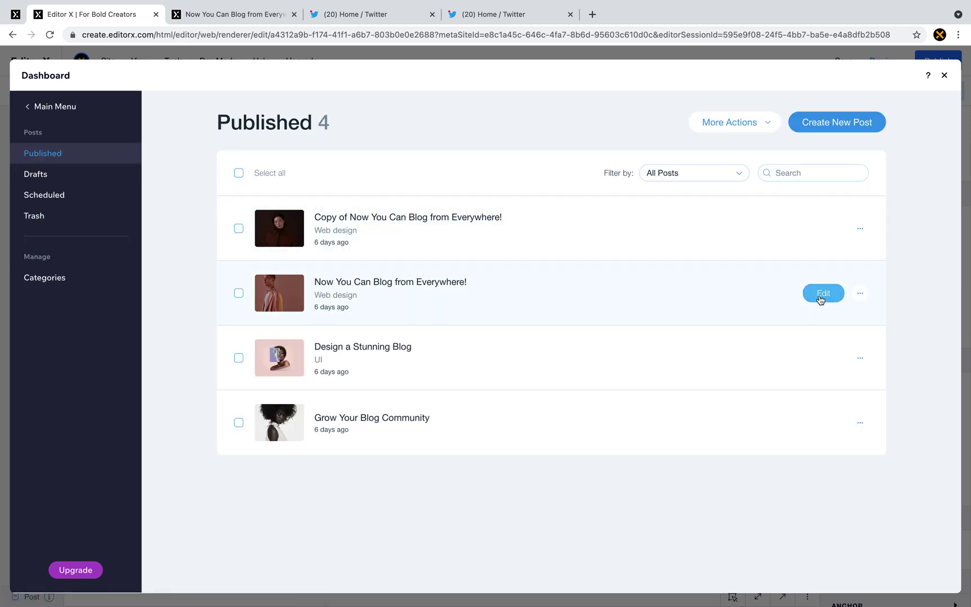
Step: Edit 'Now You Can Blog from Everywhere!', select its main image, and show its Settings
click(819, 293)
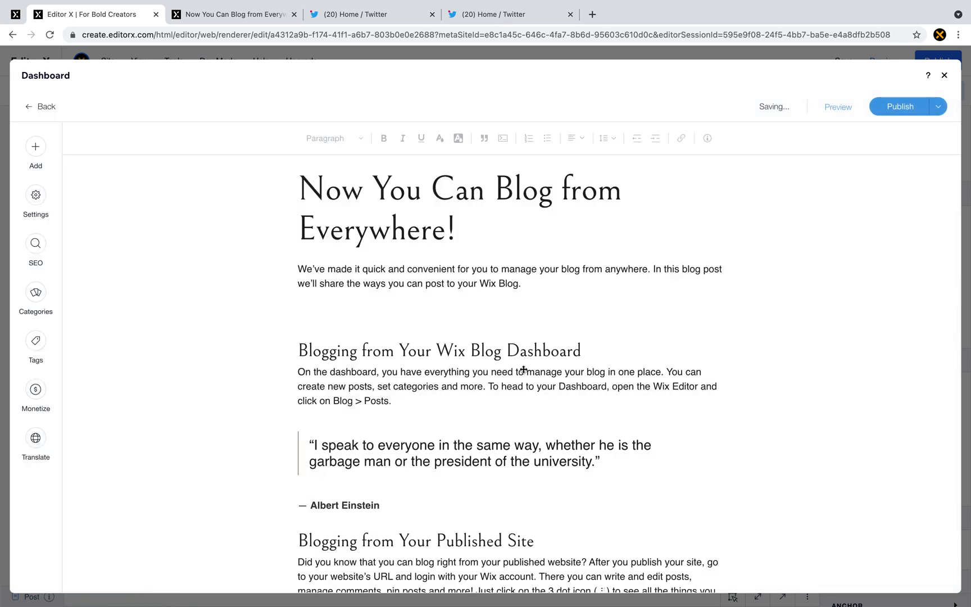
scroll(517, 352, down, 2)
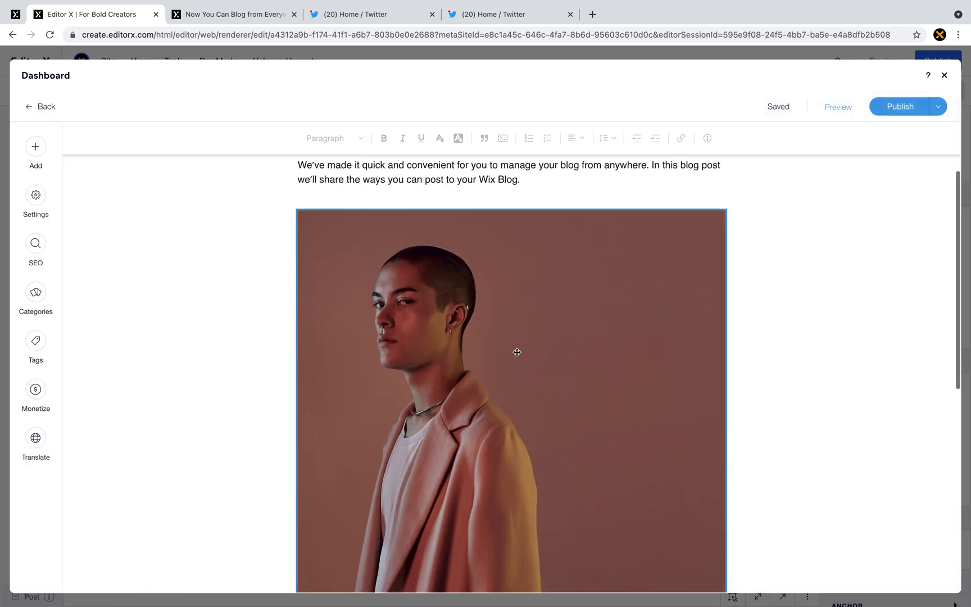
click(453, 366)
scroll(491, 357, up, 2)
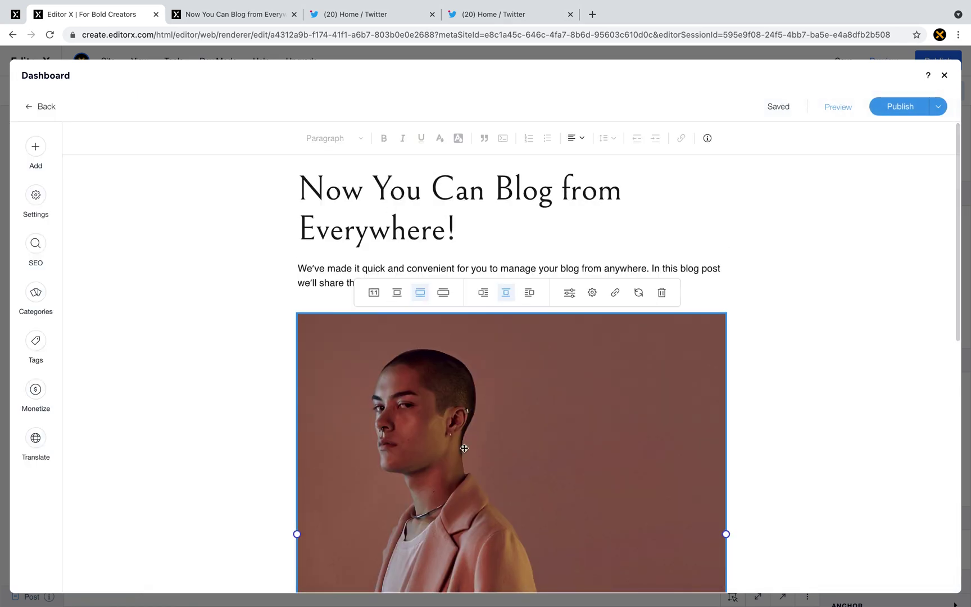
click(35, 196)
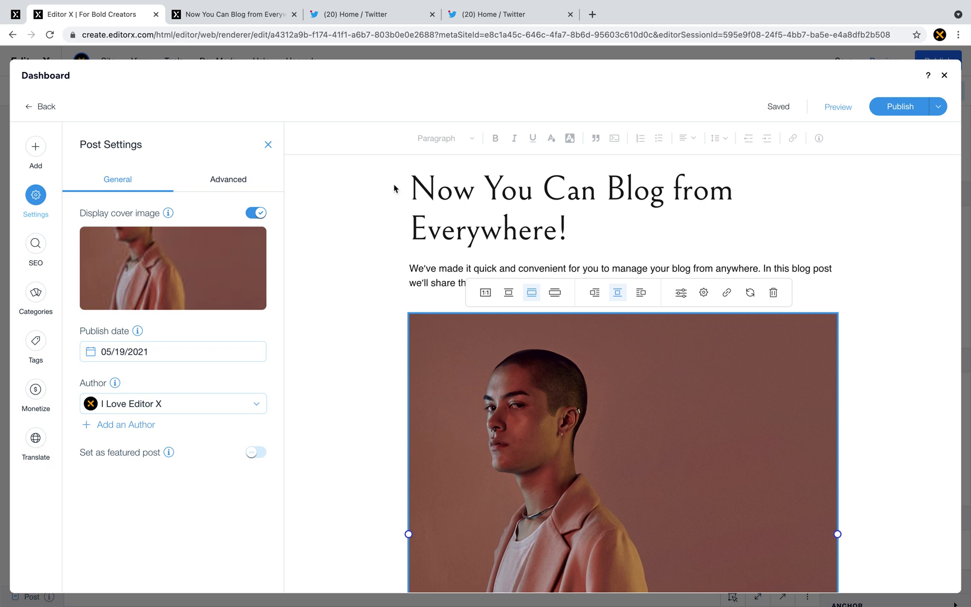
Step: Check the post's SEO and social share preview, close the panel and Dashboard, then view the live post
click(36, 249)
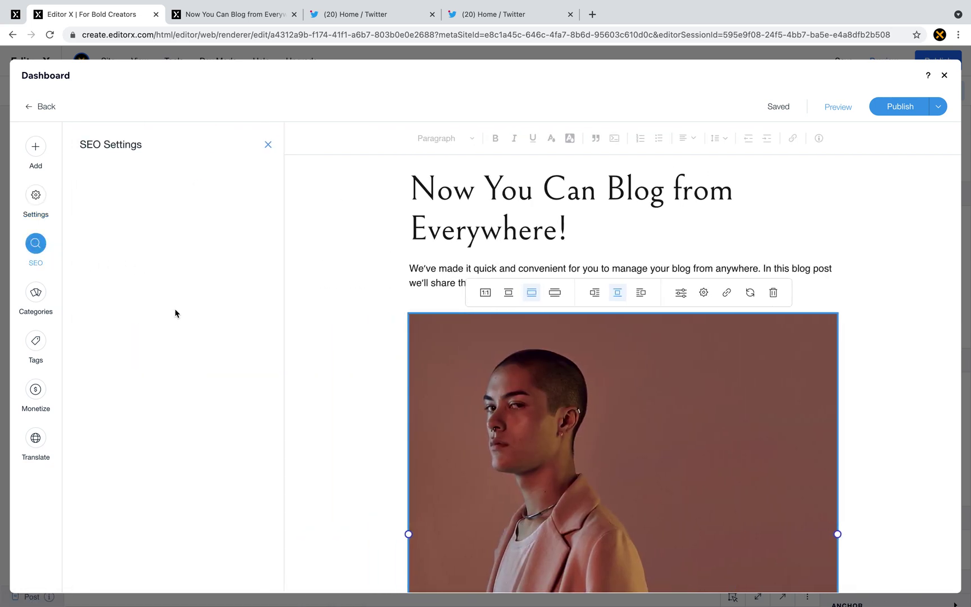
scroll(178, 312, down, 2)
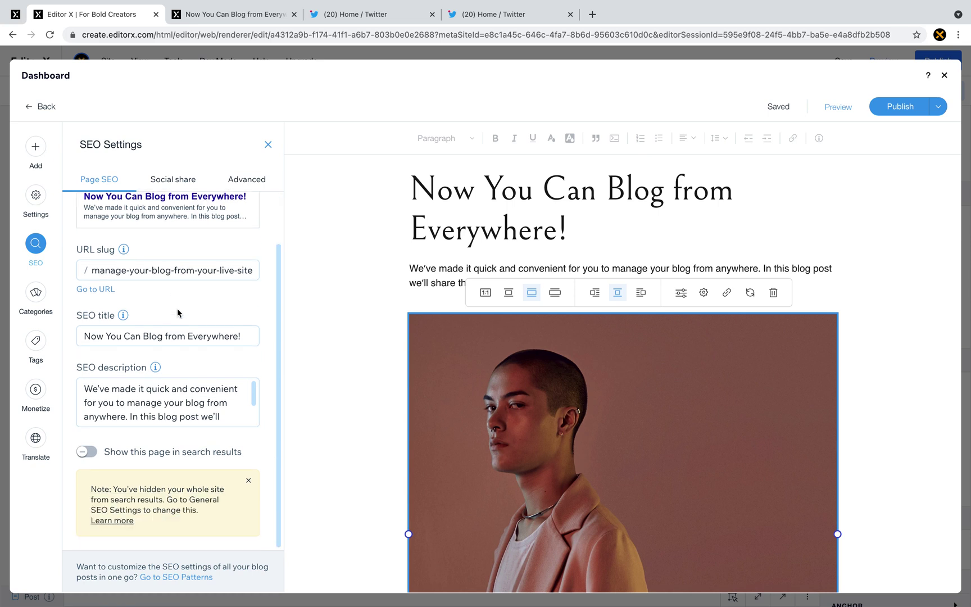
scroll(178, 312, up, 2)
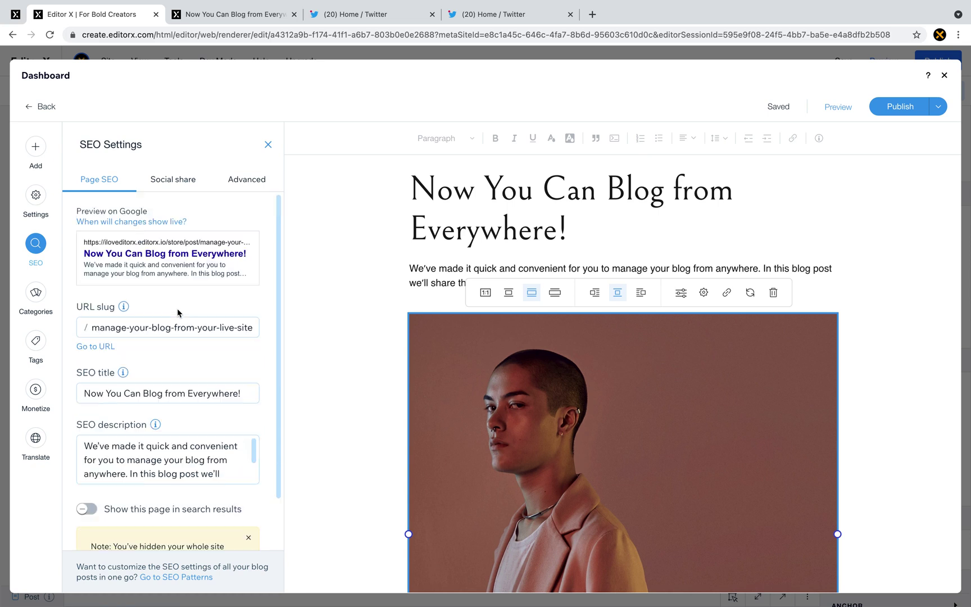
click(185, 179)
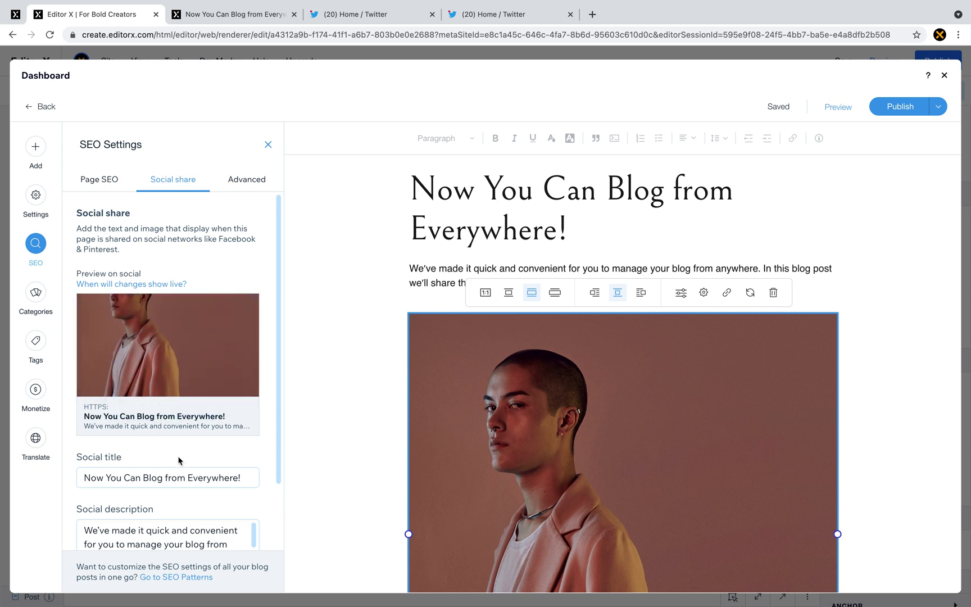
scroll(162, 449, down, 1)
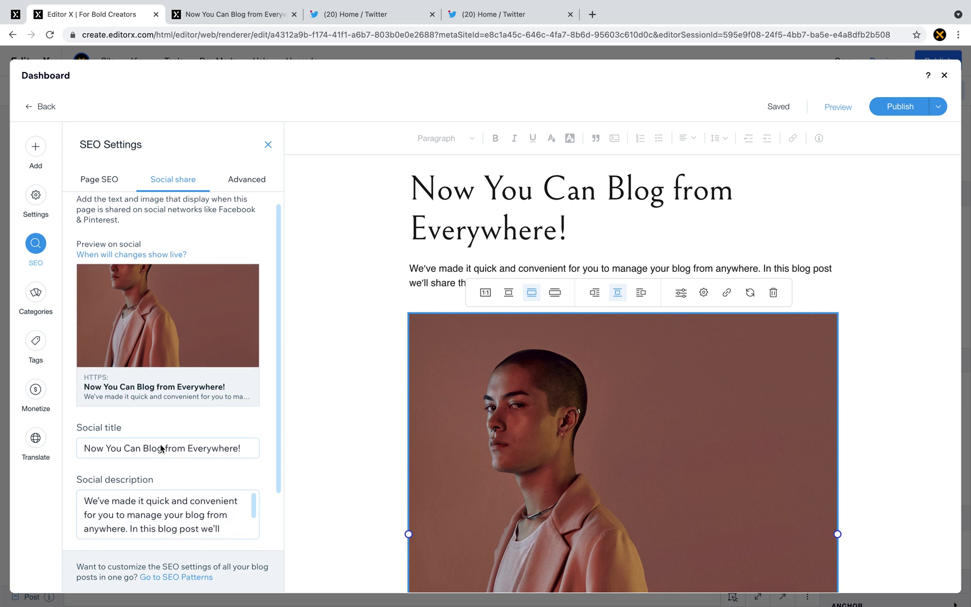
scroll(161, 448, down, 2)
scroll(161, 448, up, 3)
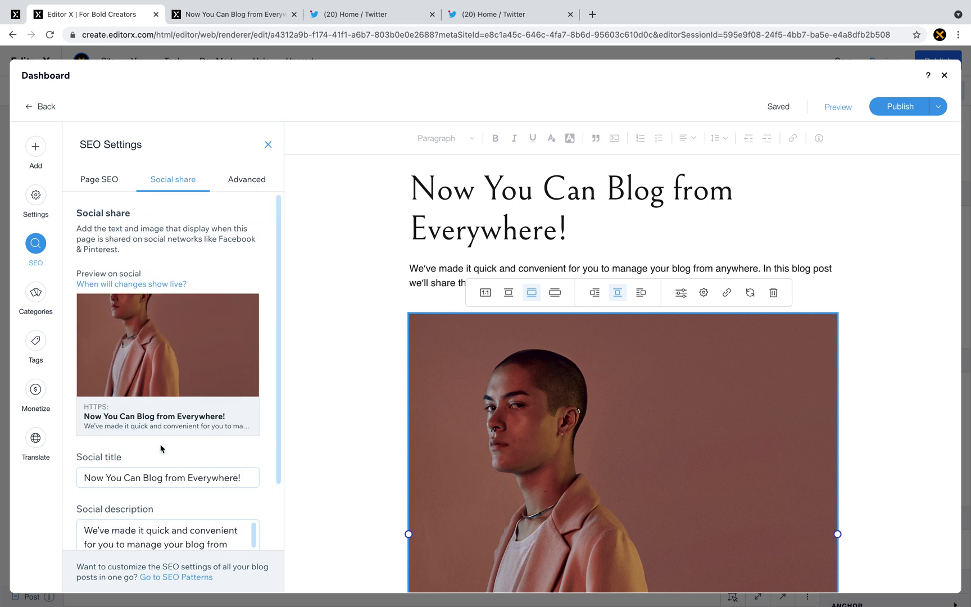
click(268, 144)
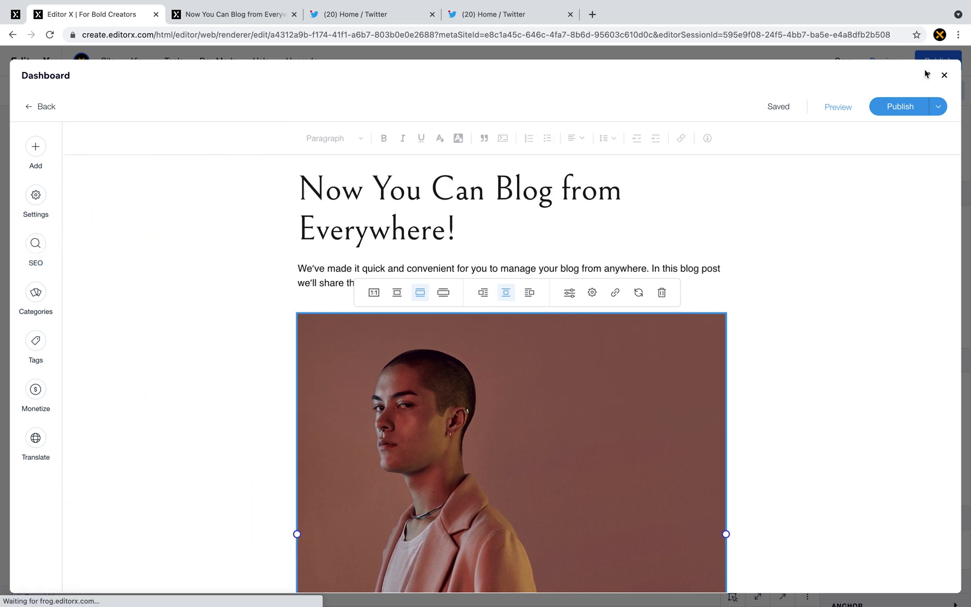
click(943, 75)
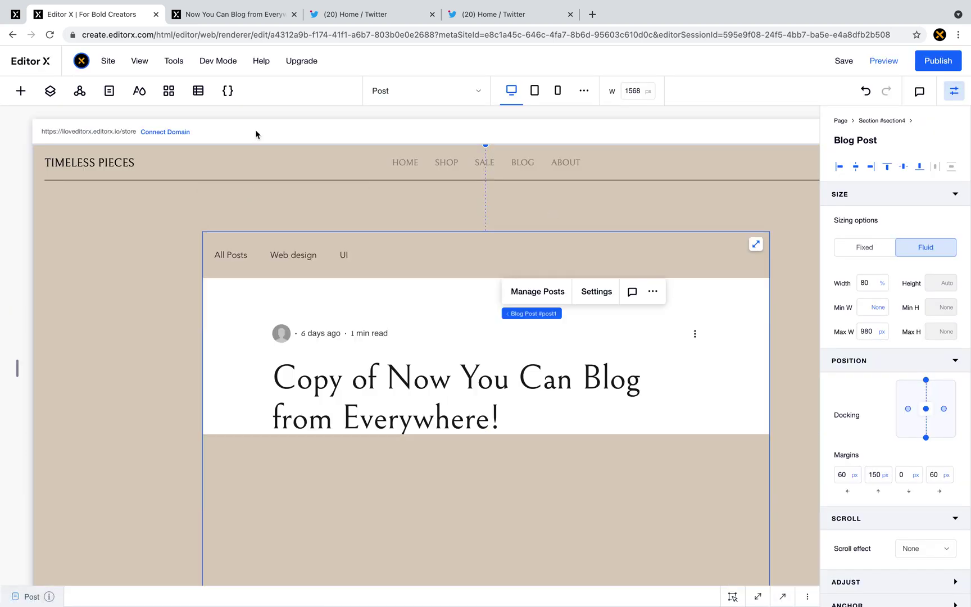
click(231, 14)
scroll(534, 324, up, 5)
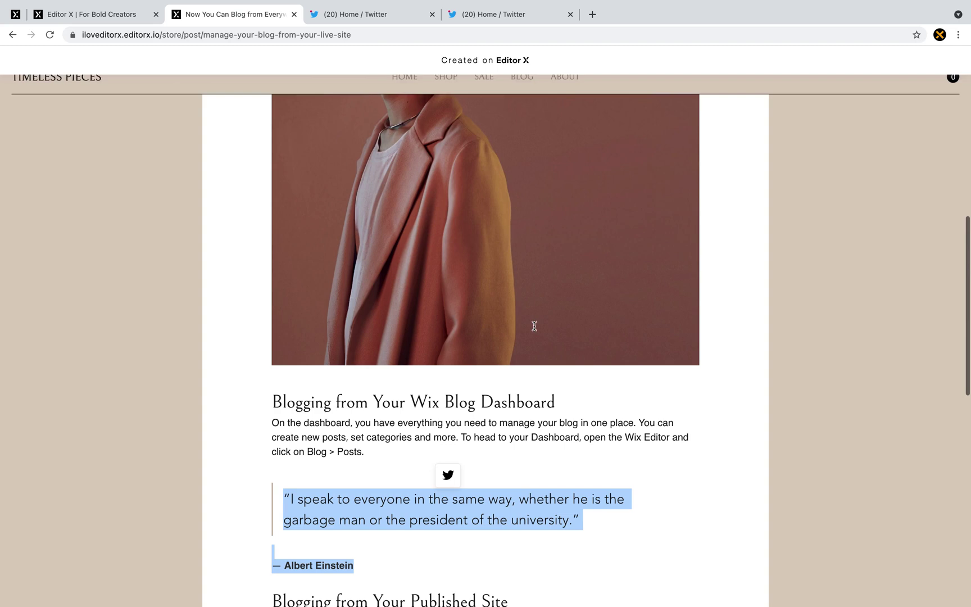